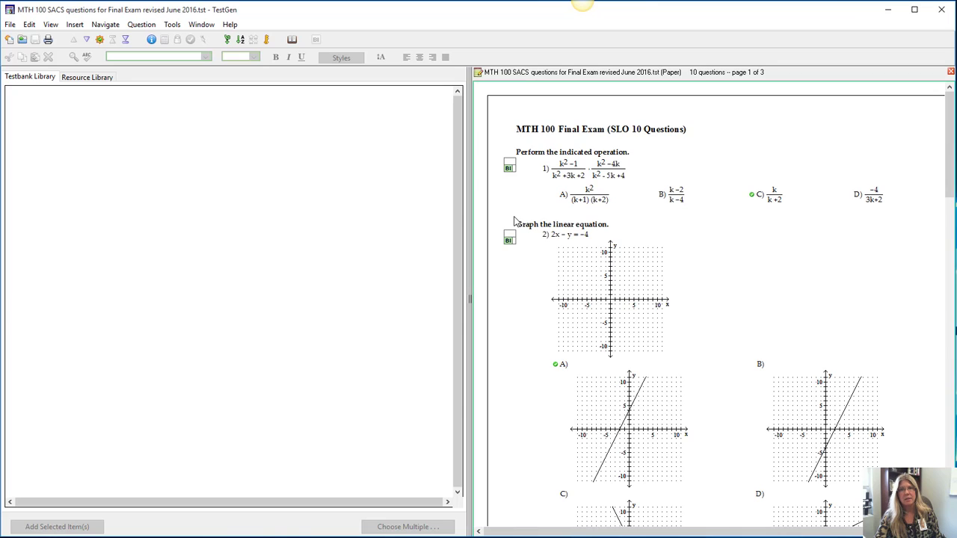
# - Export the open test in Blackboard 6.x-9.x format with the question pool named "Sample Test"
pyautogui.click(9, 24)
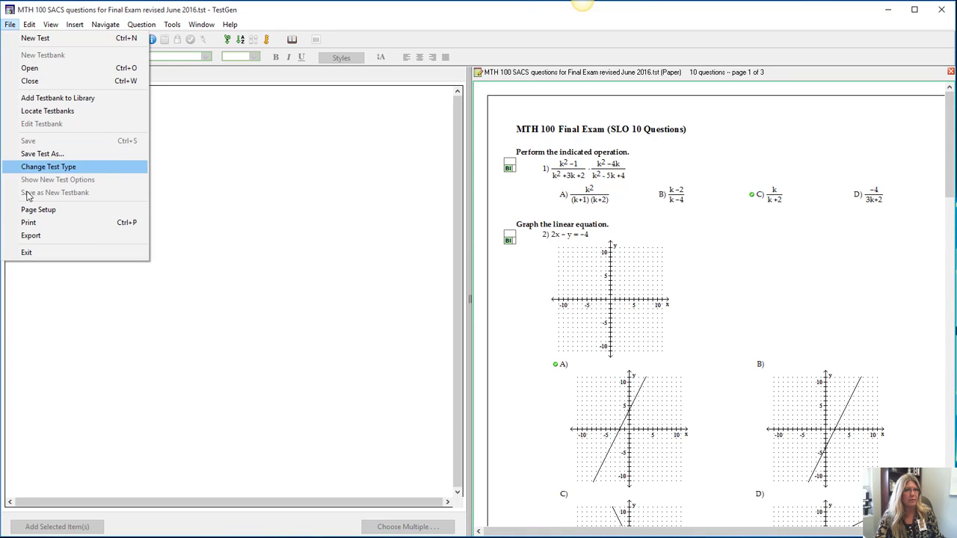
pyautogui.click(29, 235)
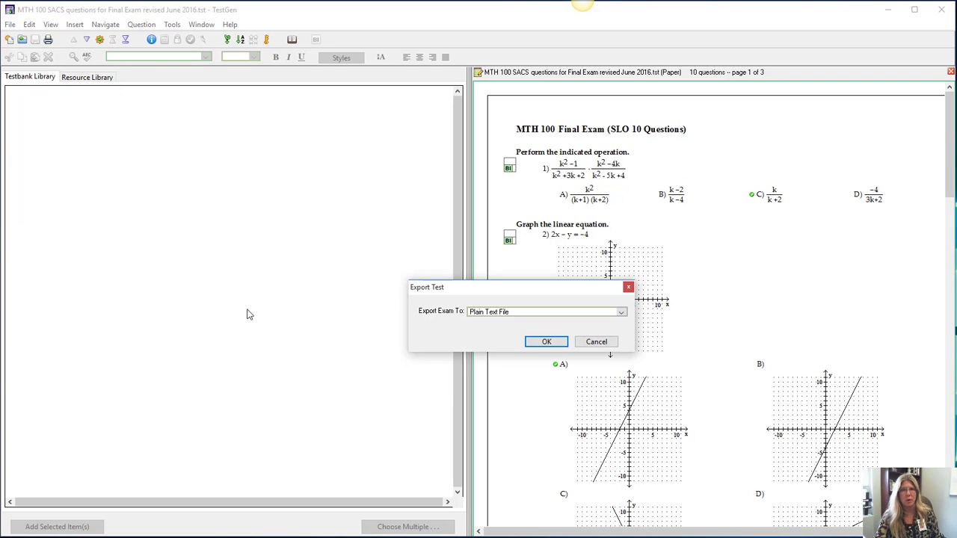
pyautogui.click(573, 317)
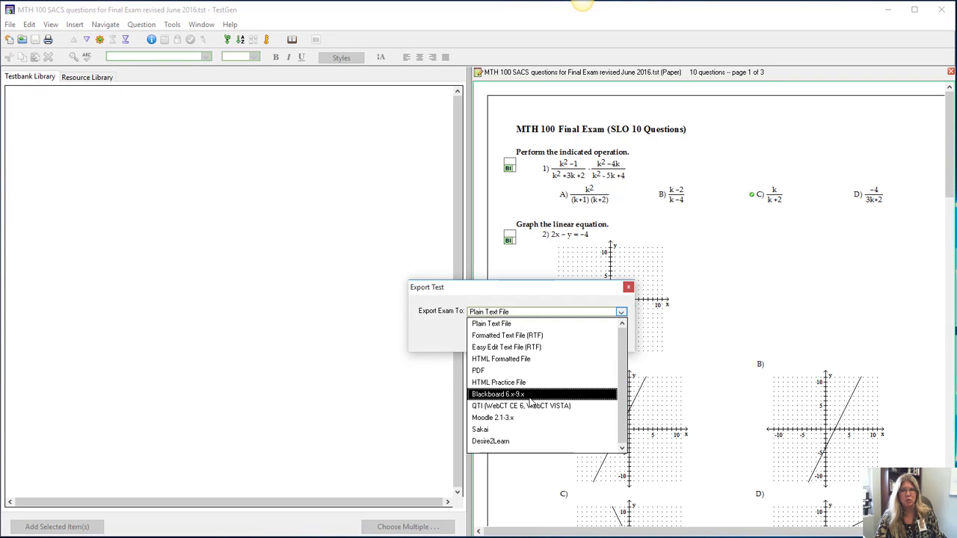
pyautogui.click(524, 395)
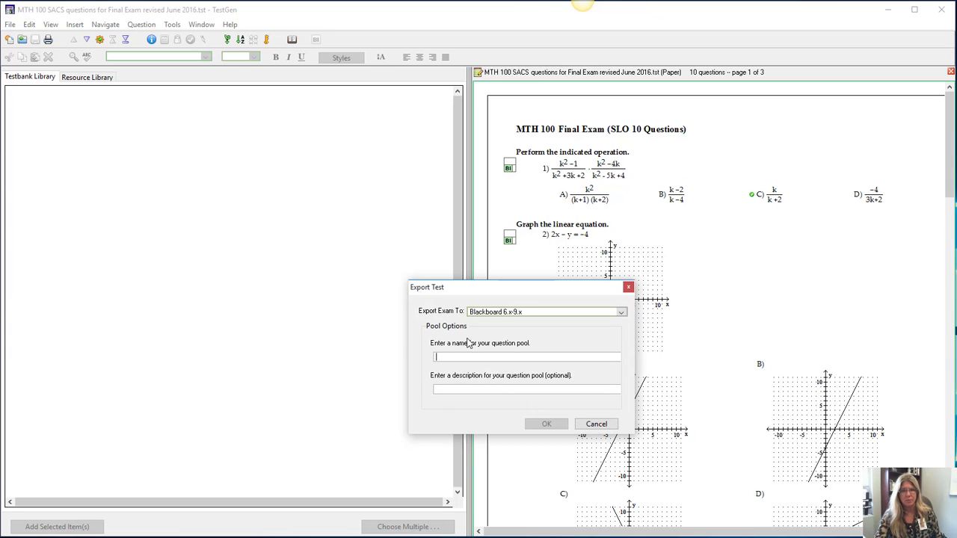
pyautogui.write('Sample Test')
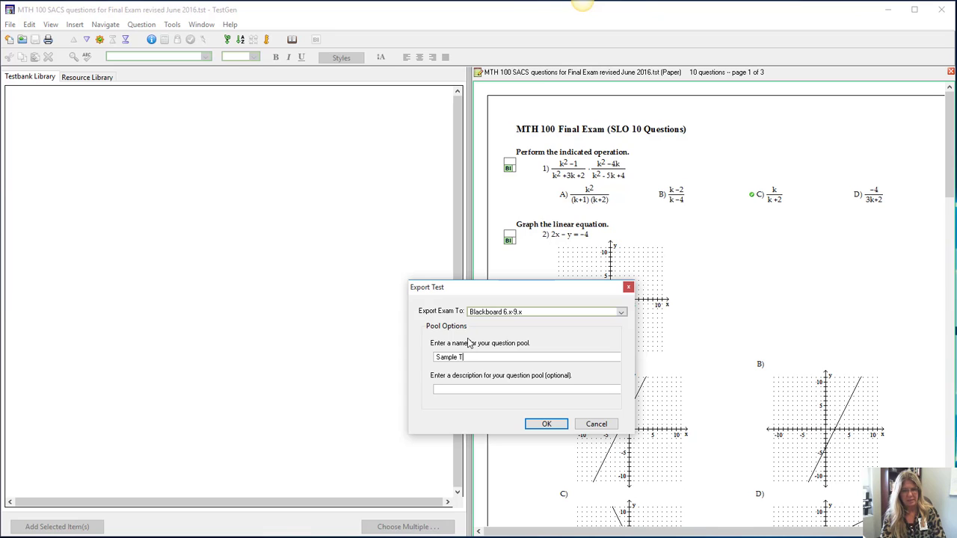
pyautogui.click(544, 423)
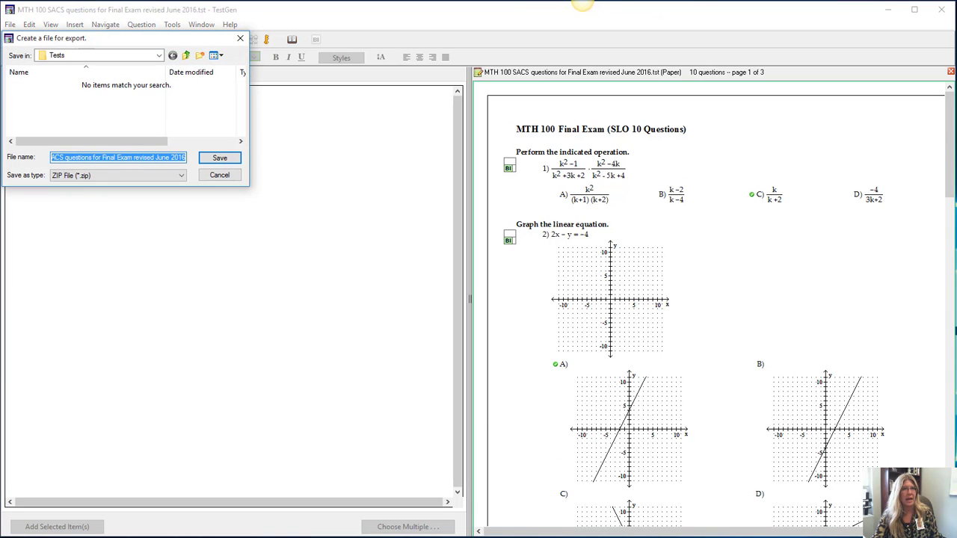
# - Save the export as a ZIP file in the TestGen Tests folder, keeping the suggested file name
pyautogui.click(79, 57)
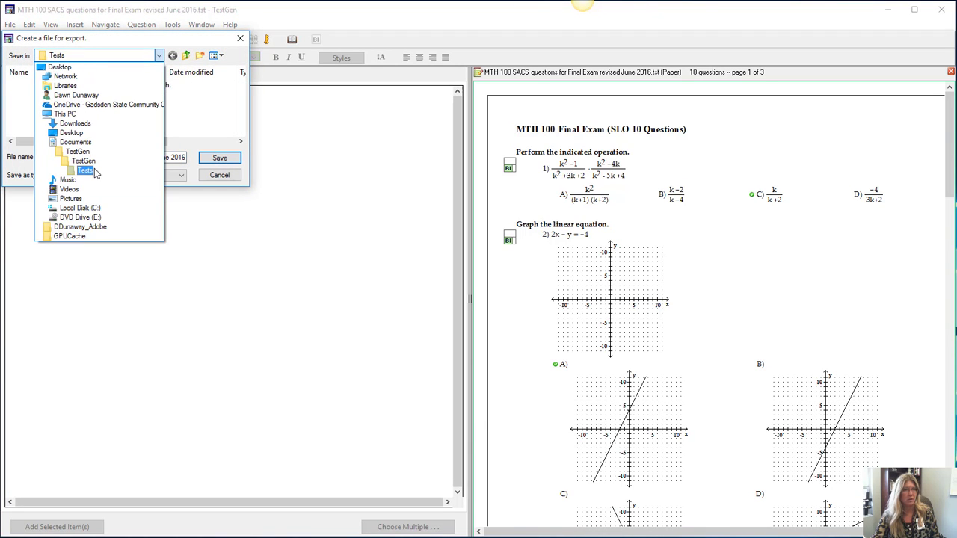
pyautogui.click(85, 171)
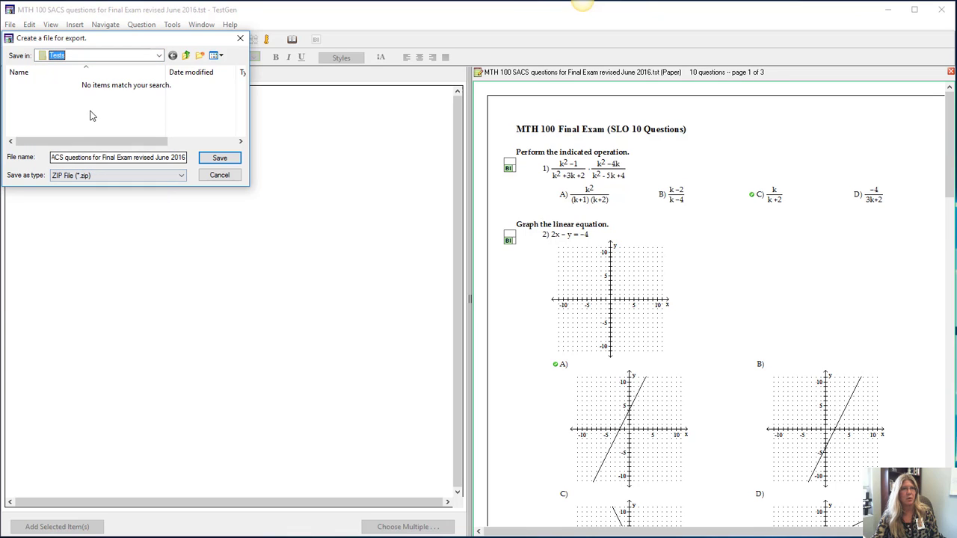
pyautogui.click(218, 159)
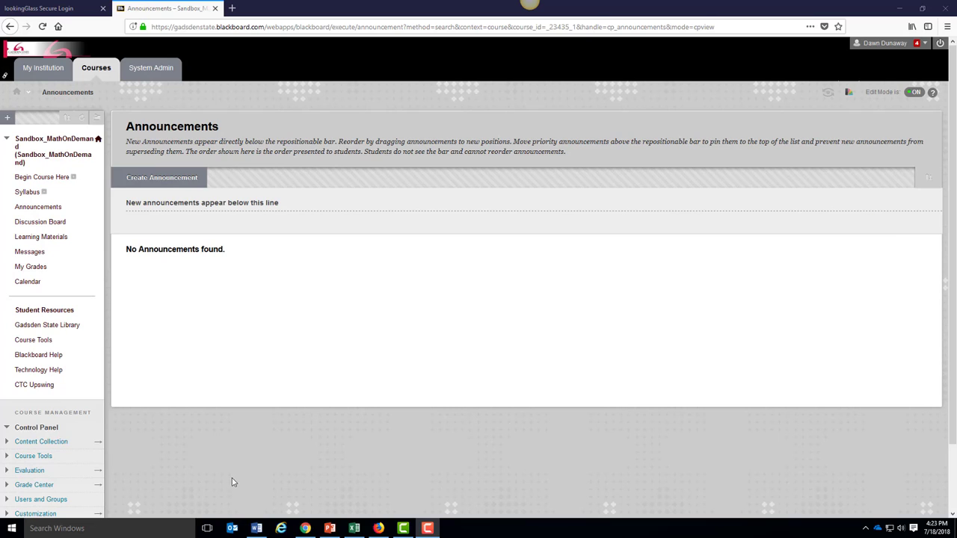
# - Open the question pools of the Sandbox_MathOnDemand course from its course tools
pyautogui.click(43, 455)
pyautogui.scroll(-5, 45, 463)
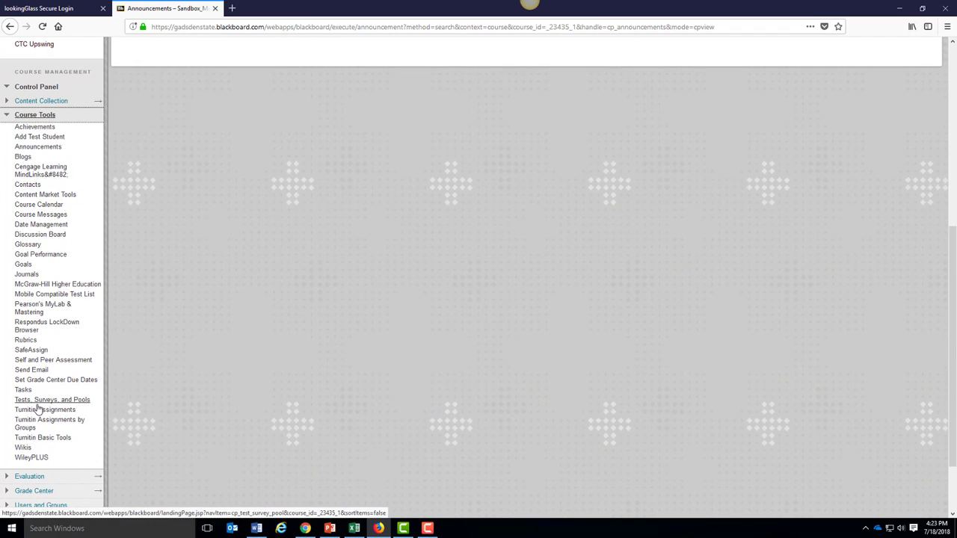
pyautogui.click(39, 401)
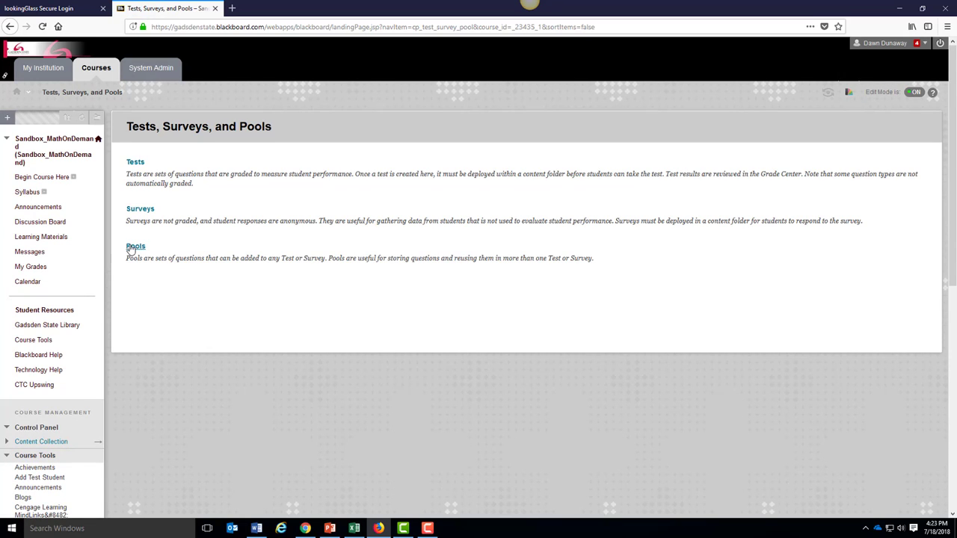
pyautogui.click(136, 247)
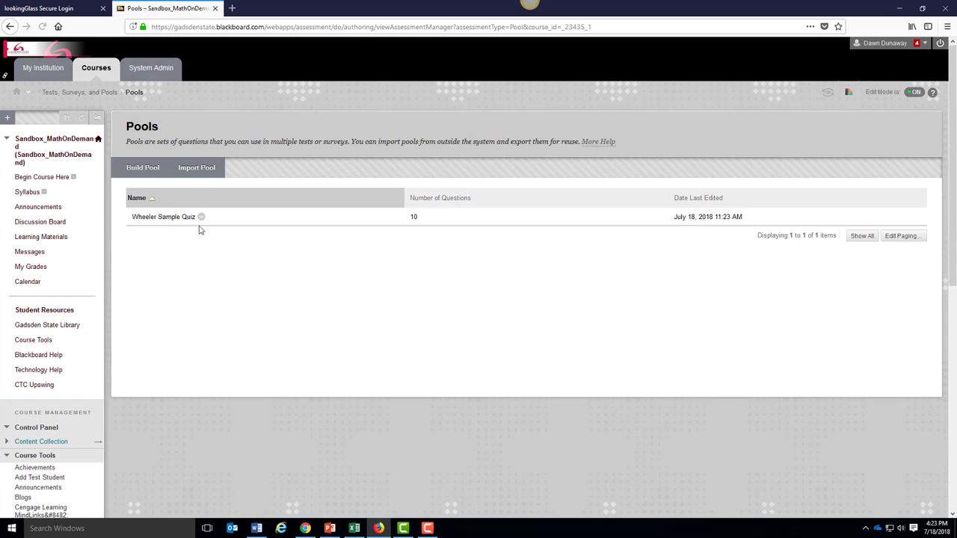
# - Import the pool file "MTH 100 SACS questions for Final Exam revised June 2016.zip" from the computer's Tests folder
pyautogui.click(201, 168)
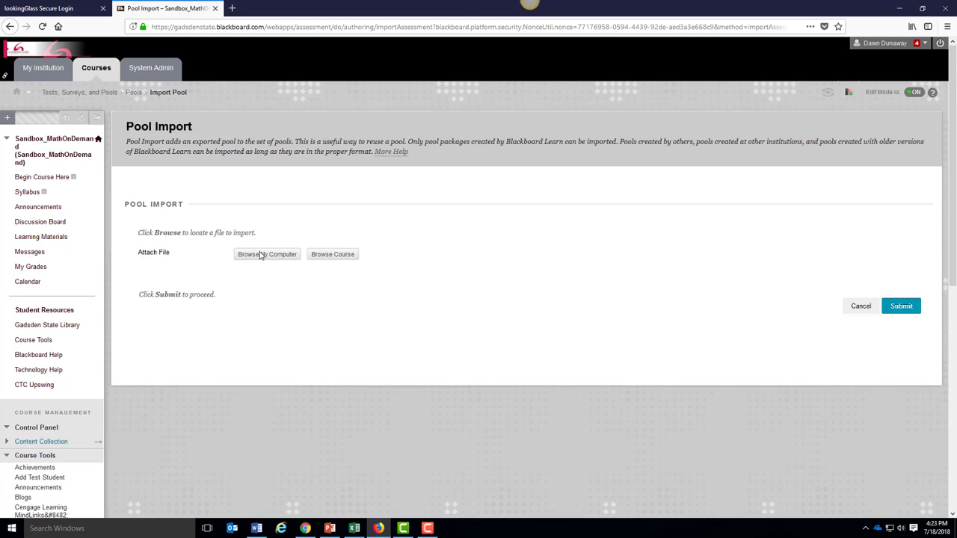
pyautogui.click(261, 256)
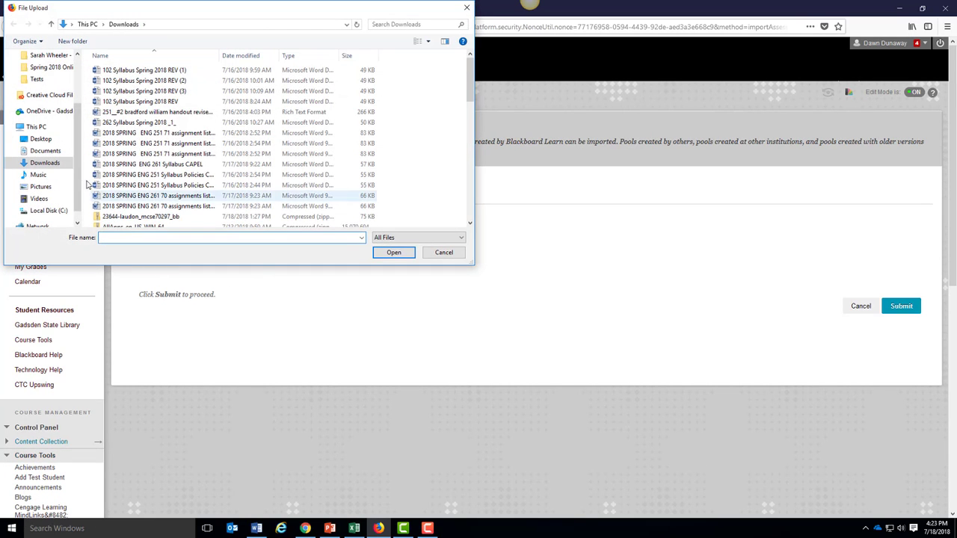
pyautogui.click(37, 80)
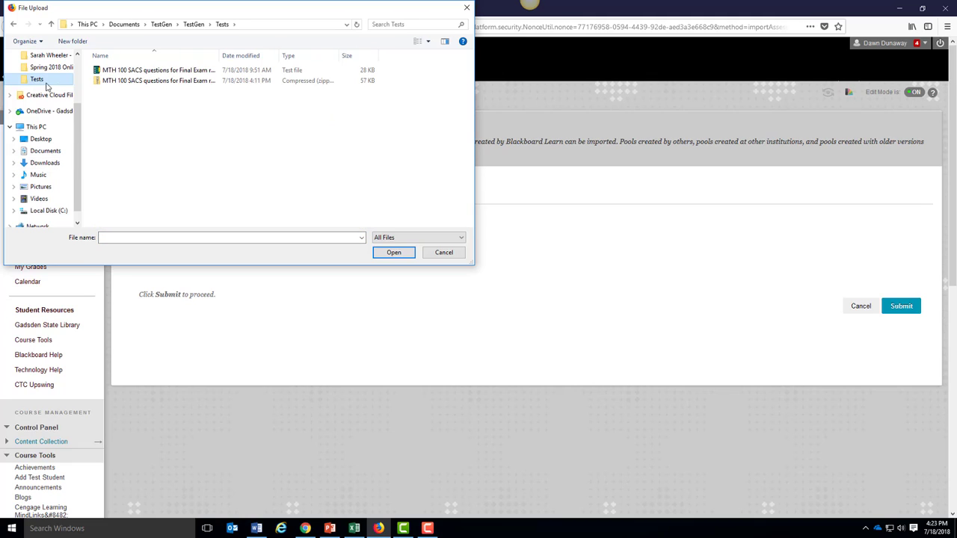
pyautogui.click(149, 81)
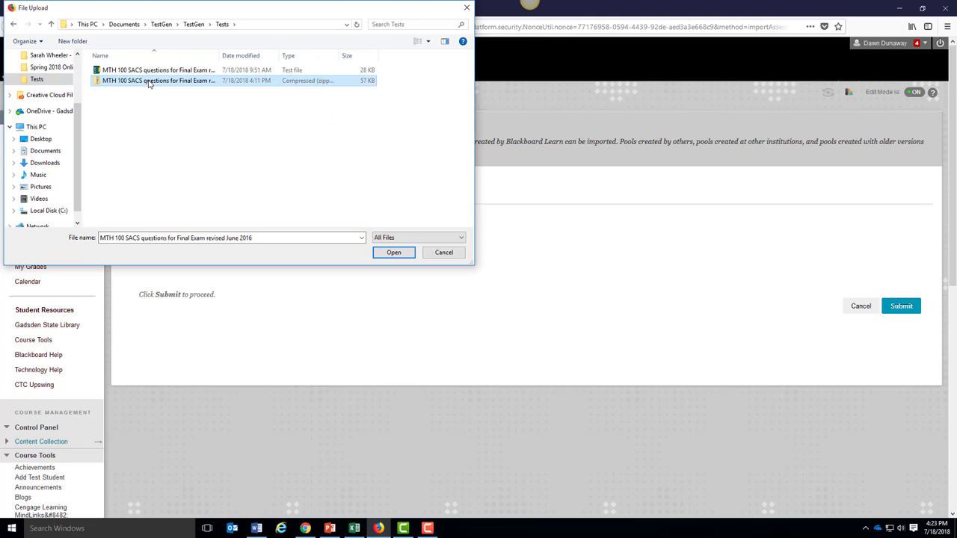
pyautogui.click(393, 254)
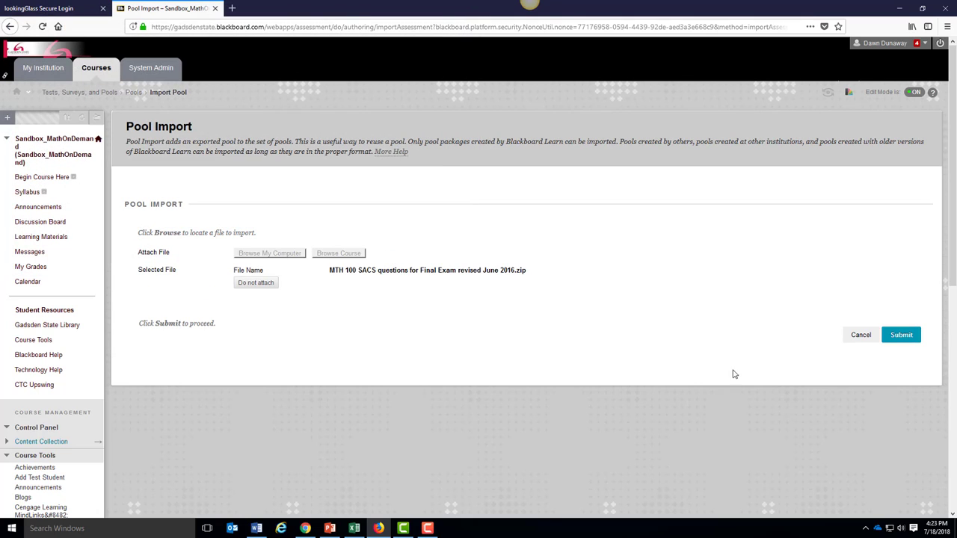
pyautogui.click(904, 335)
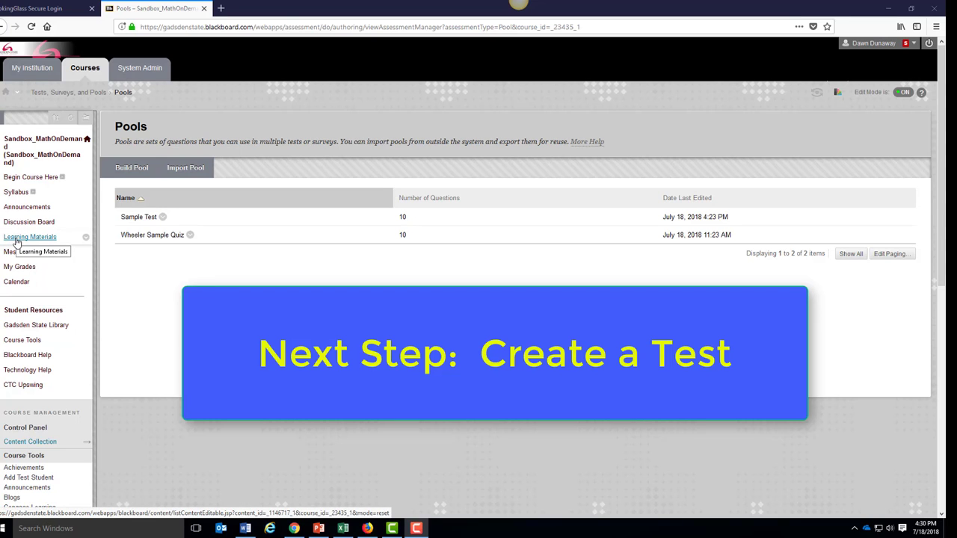
# - Start creating a new test inside the Week 1 folder of Learning Materials
pyautogui.click(16, 237)
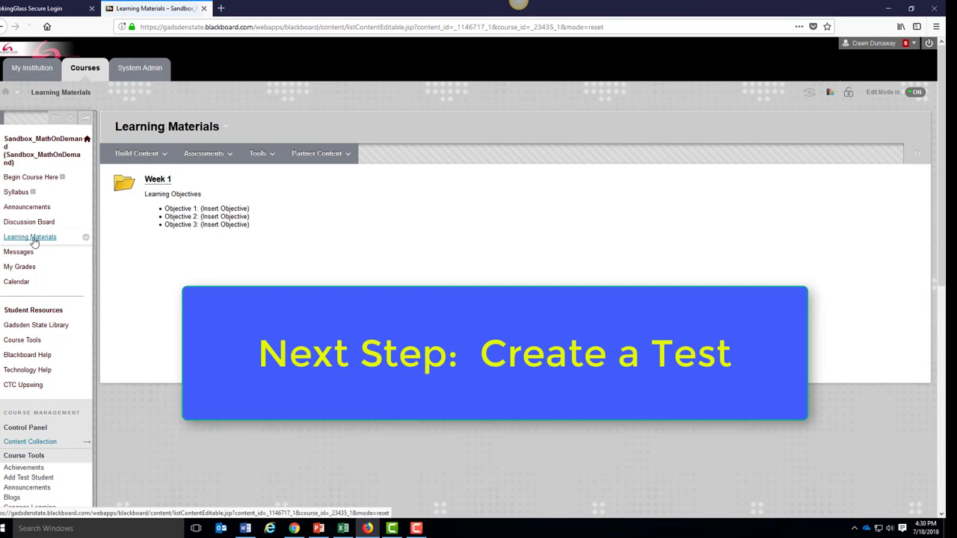
pyautogui.click(169, 183)
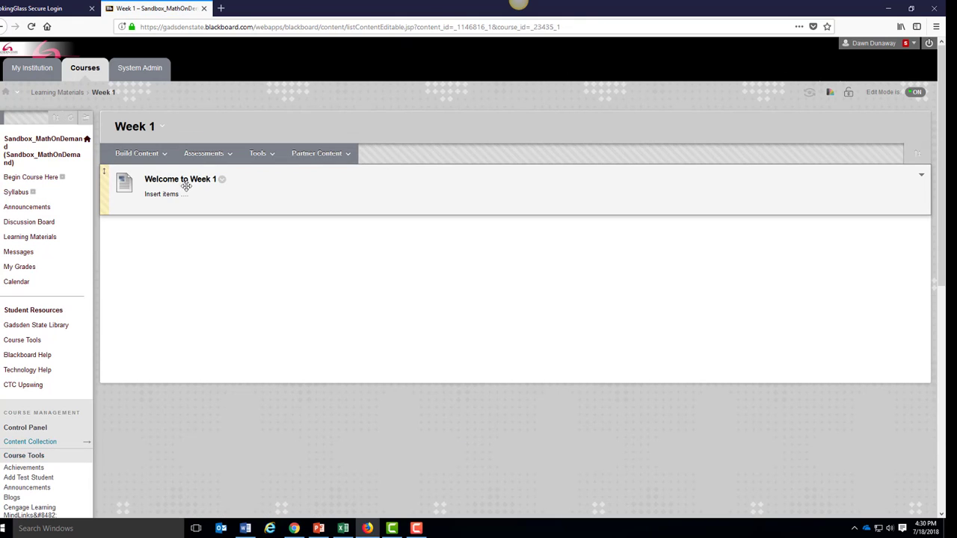
pyautogui.moveTo(212, 154)
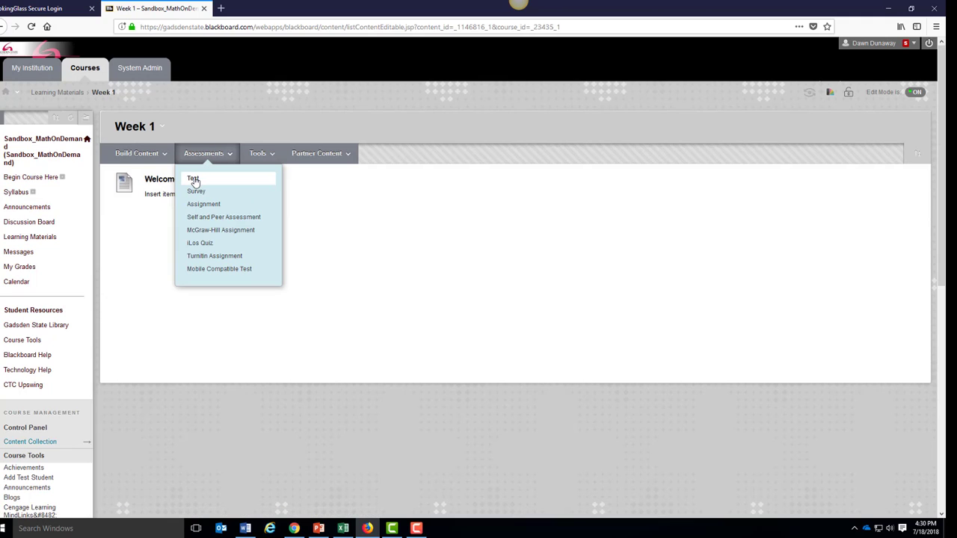
pyautogui.click(194, 182)
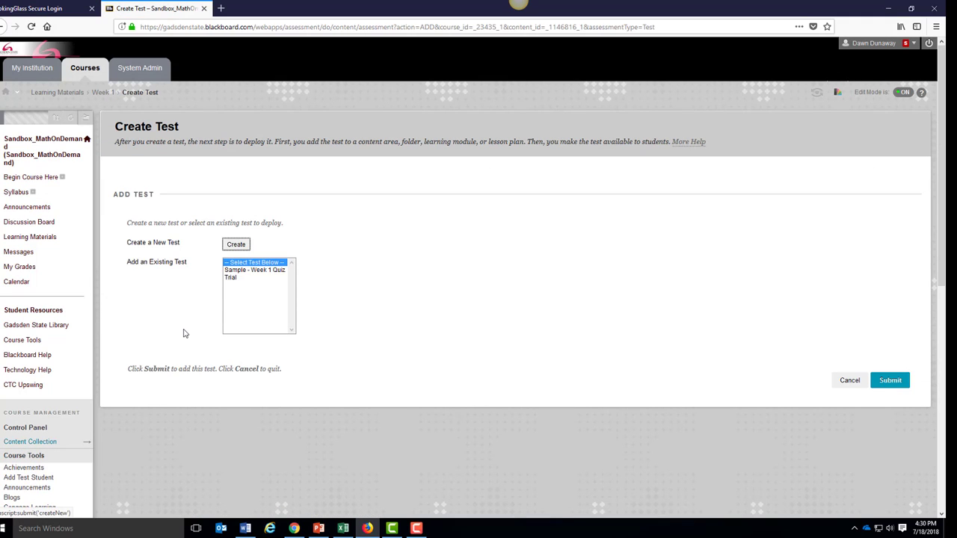
pyautogui.click(236, 247)
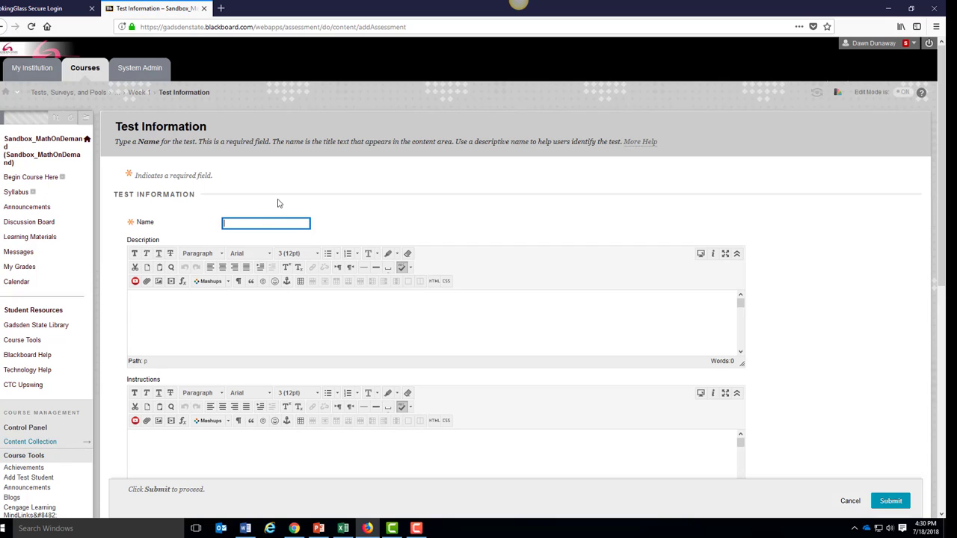
# - Name the new test "Week One - Sample Test" and submit its test information
pyautogui.write('Week')
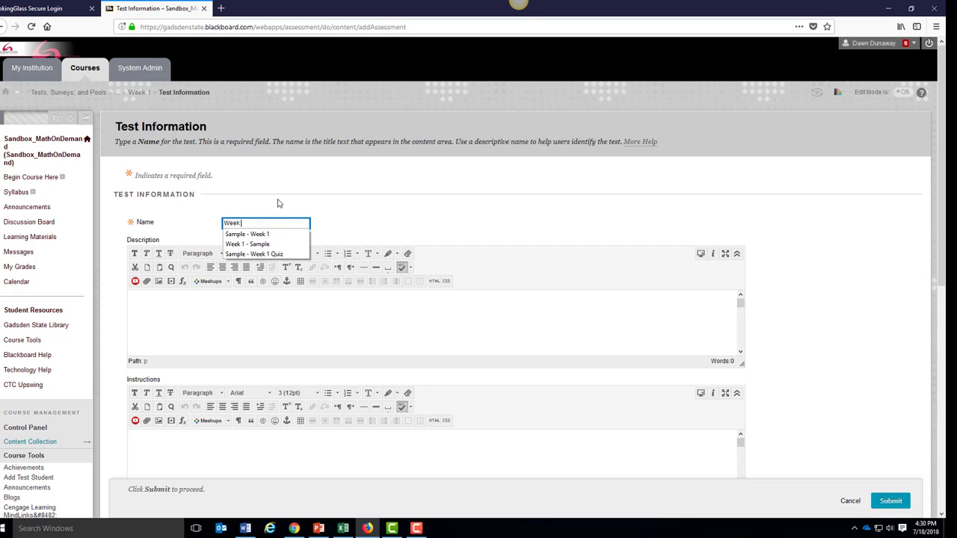
pyautogui.write(' One - Sample Test')
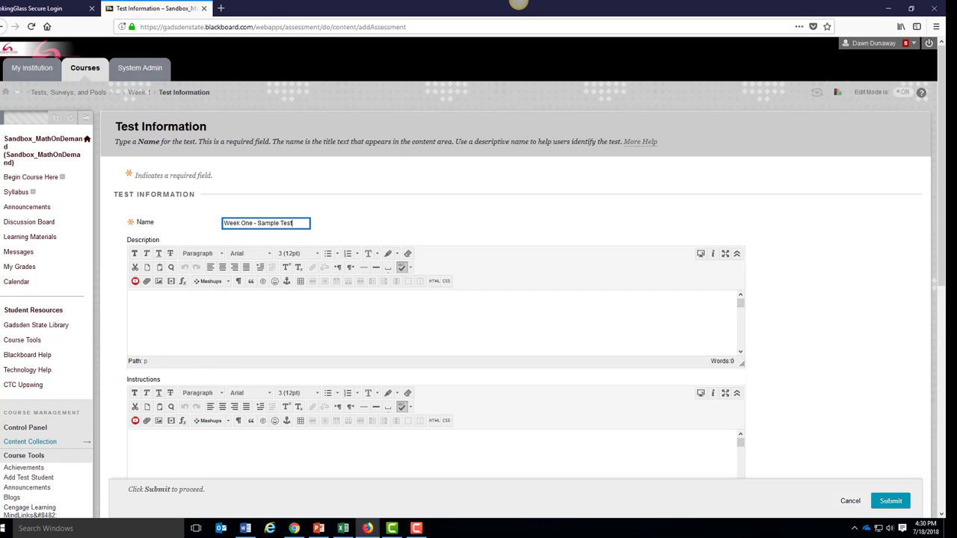
pyautogui.click(890, 498)
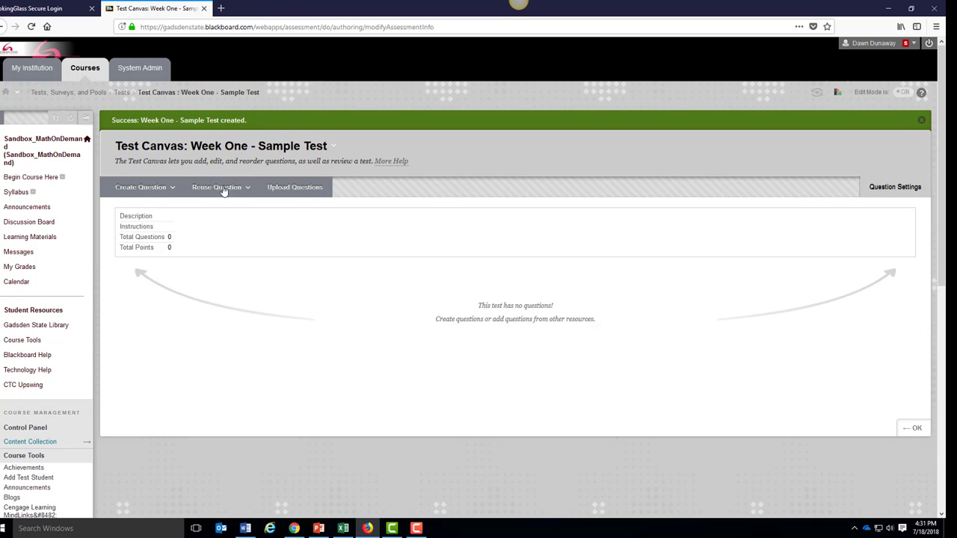
# - Find the questions in the Sample Test pool and add all of them to the test as copies
pyautogui.click(225, 193)
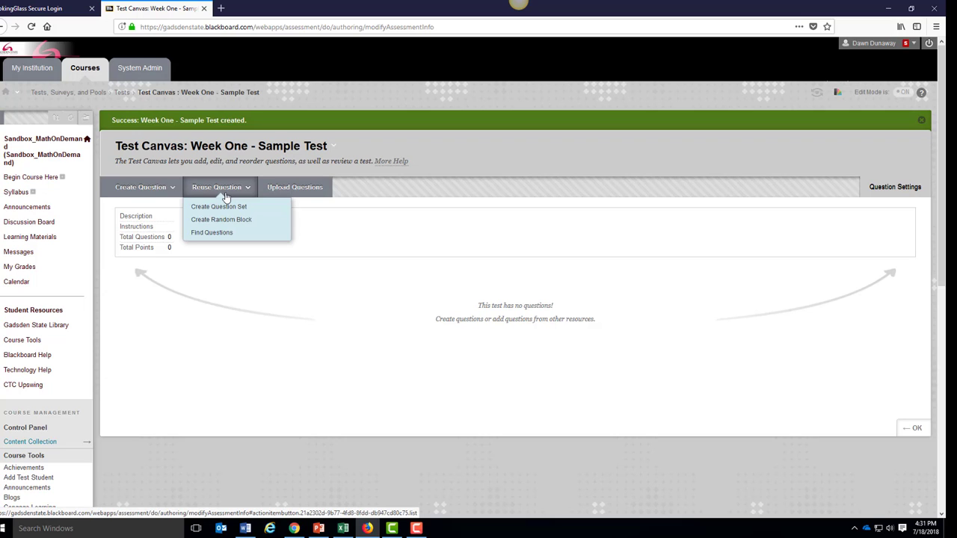
pyautogui.click(234, 236)
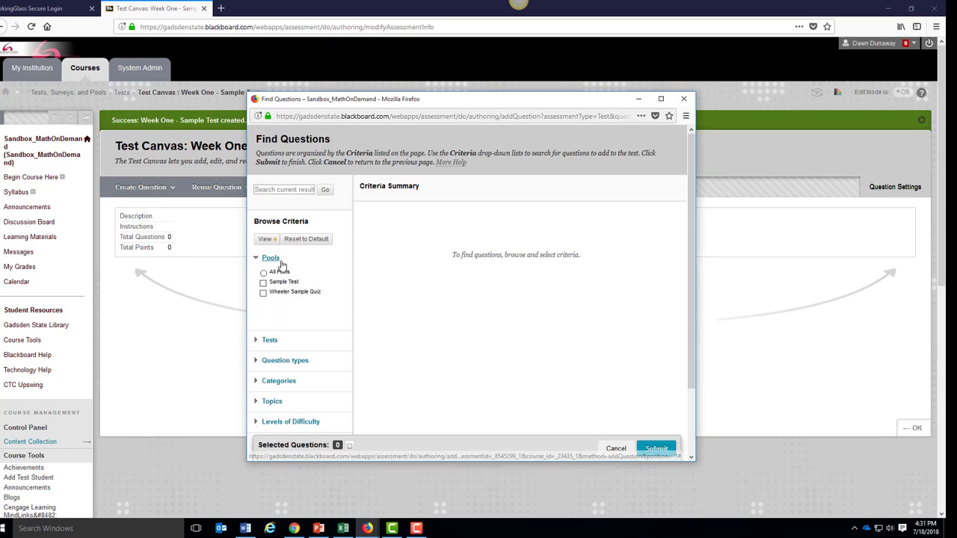
pyautogui.click(264, 283)
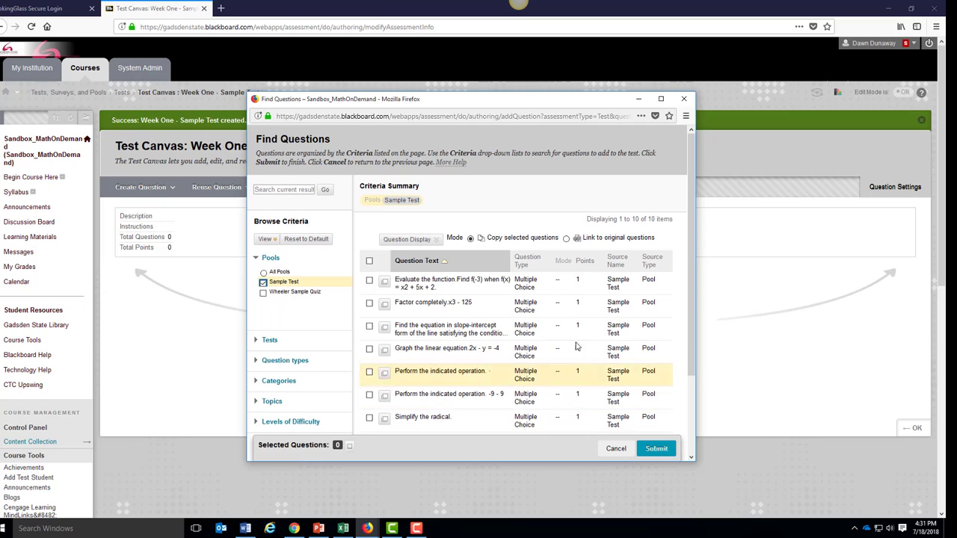
pyautogui.click(656, 449)
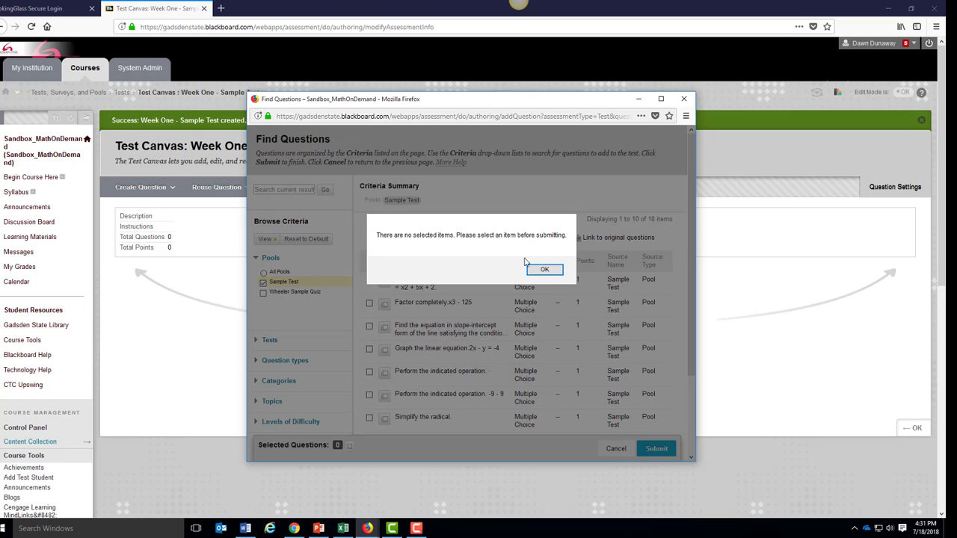
pyautogui.click(545, 272)
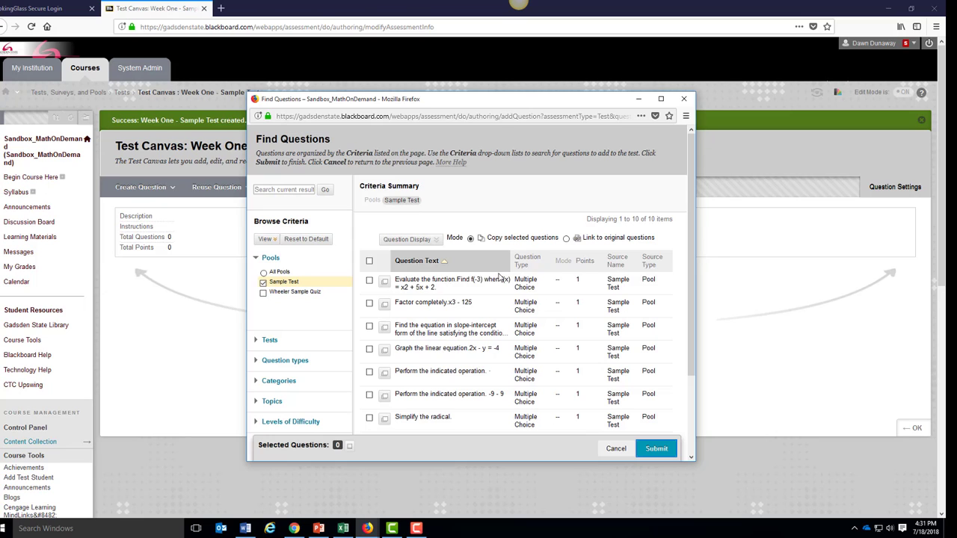
pyautogui.click(369, 261)
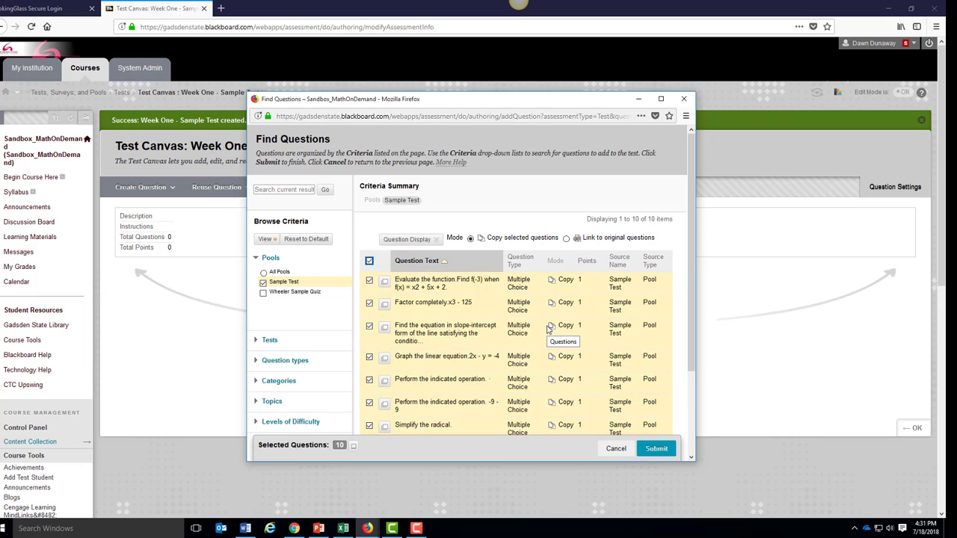
pyautogui.click(655, 449)
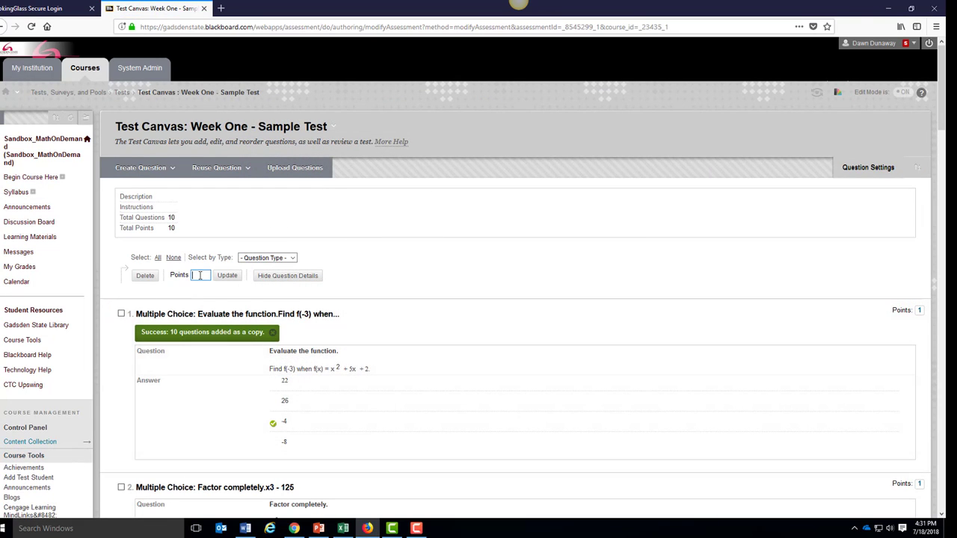
# - Enter a point value of 1 and select all the questions on the test canvas
pyautogui.click(199, 275)
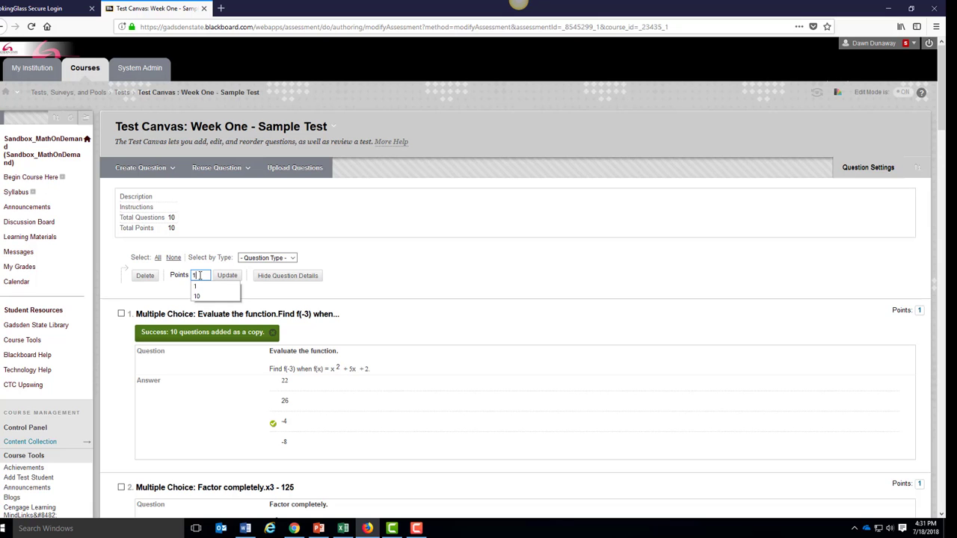
pyautogui.click(158, 258)
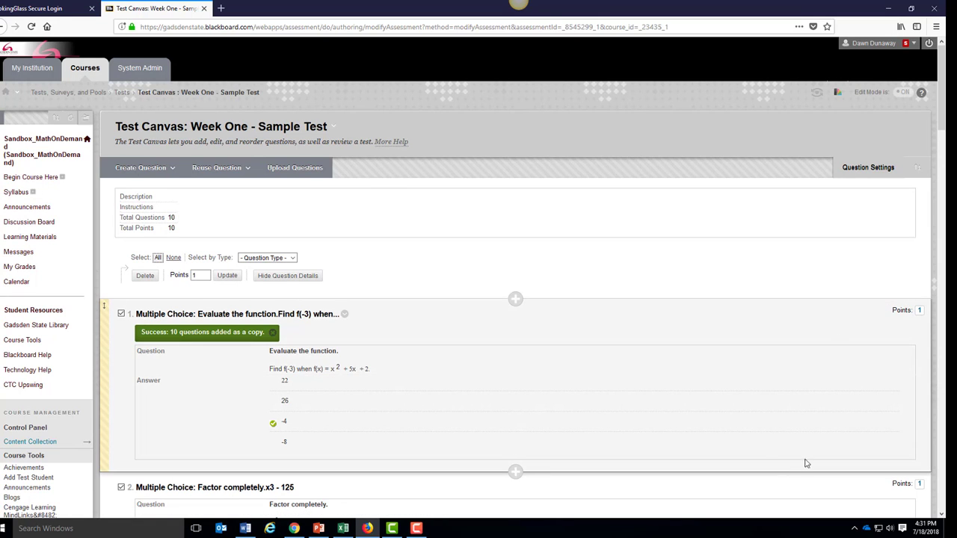
# - Finish editing the test's questions and add Week One - Sample Test to the Week 1 folder
pyautogui.scroll(-10, 665, 392)
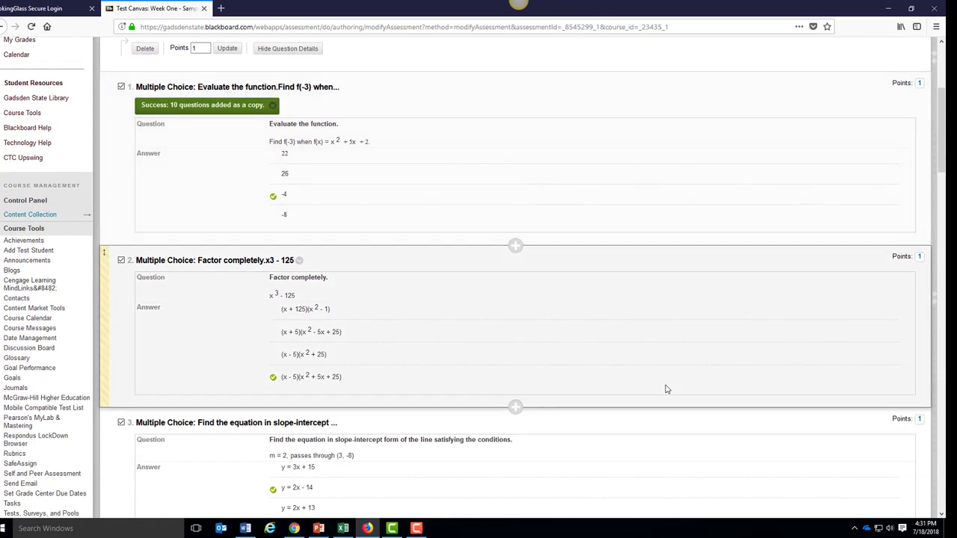
pyautogui.scroll(-20, 669, 388)
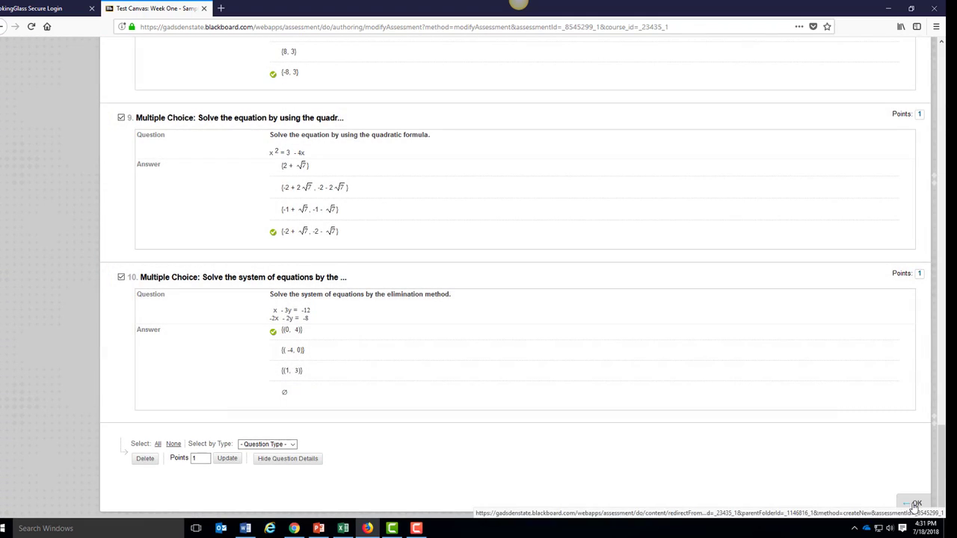
pyautogui.click(912, 503)
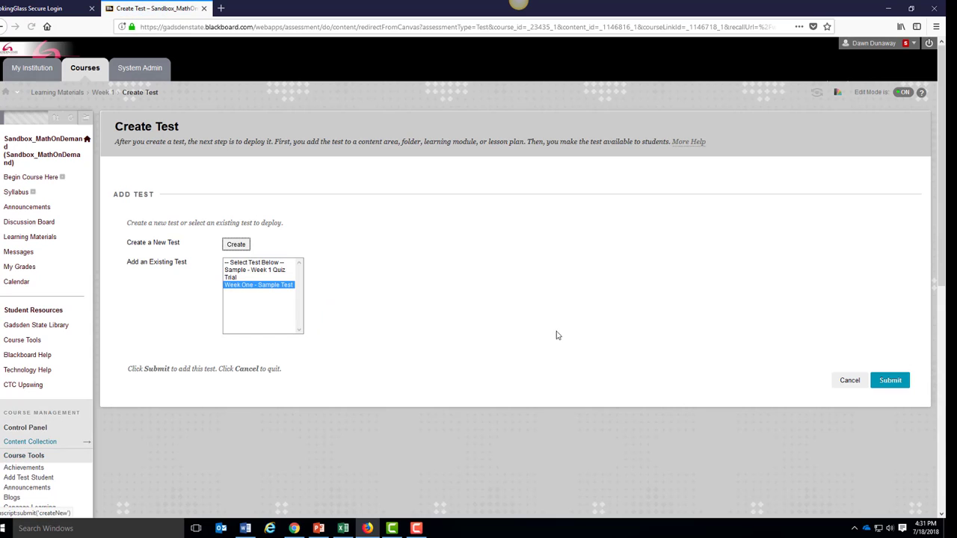
pyautogui.click(891, 382)
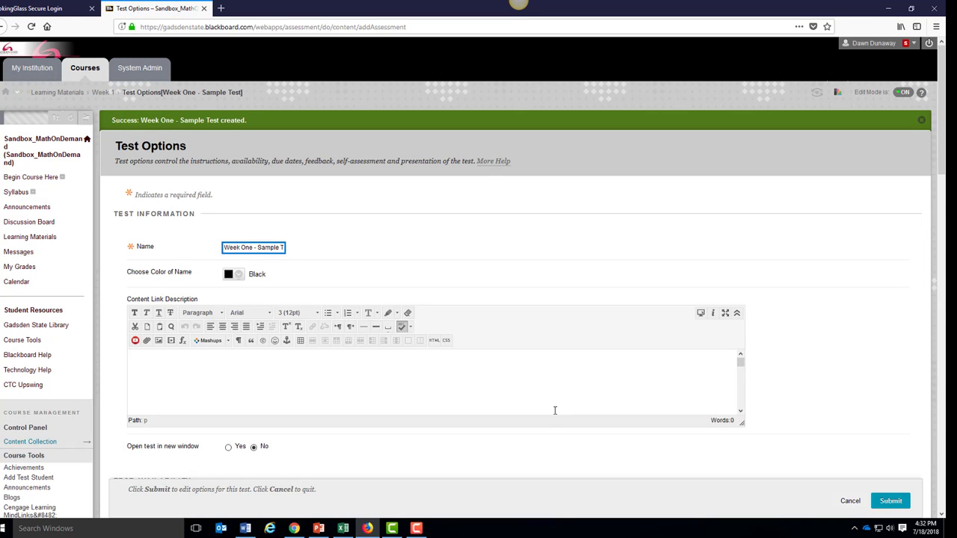
# - Make Week One - Sample Test available to students and submit its test options
pyautogui.scroll(-2, 554, 413)
pyautogui.click(846, 335)
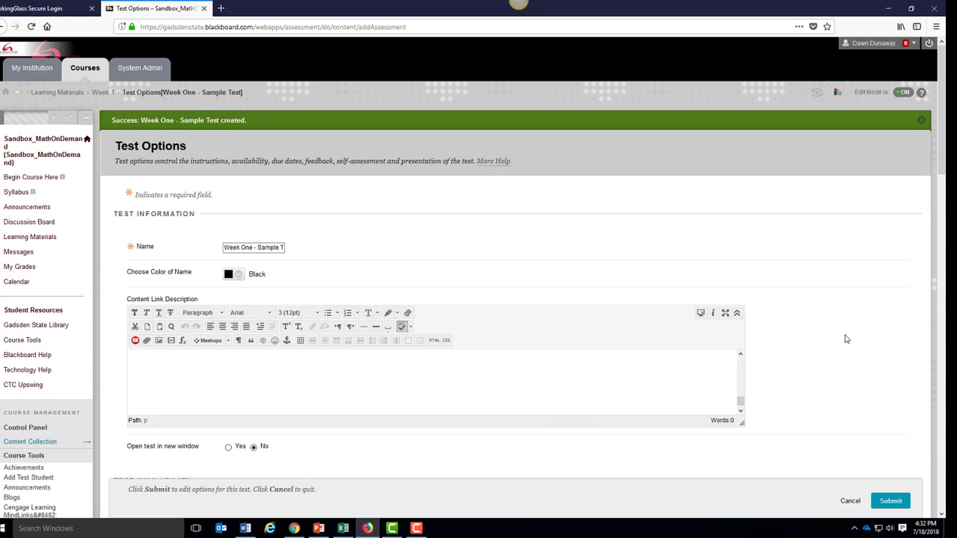
pyautogui.scroll(-2, 845, 331)
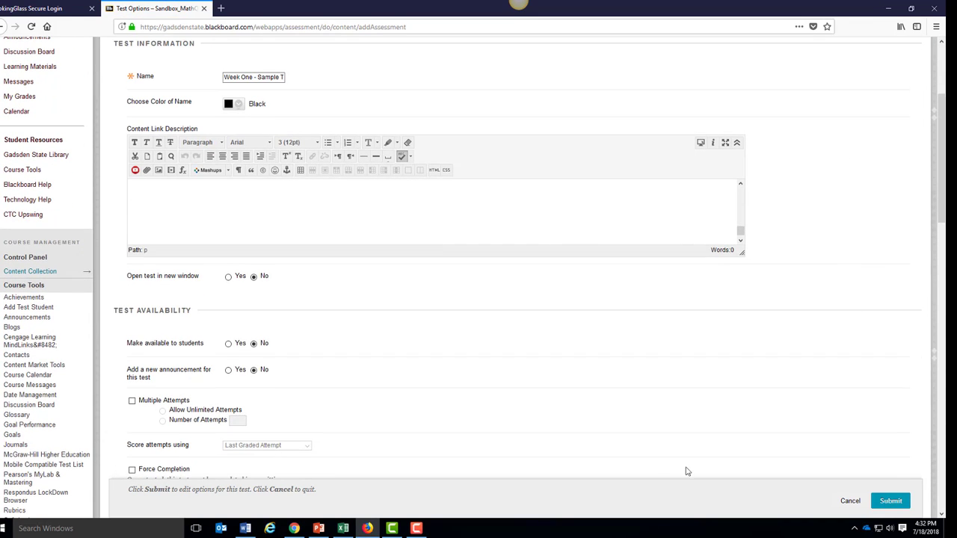
pyautogui.click(228, 345)
pyautogui.scroll(-6, 617, 431)
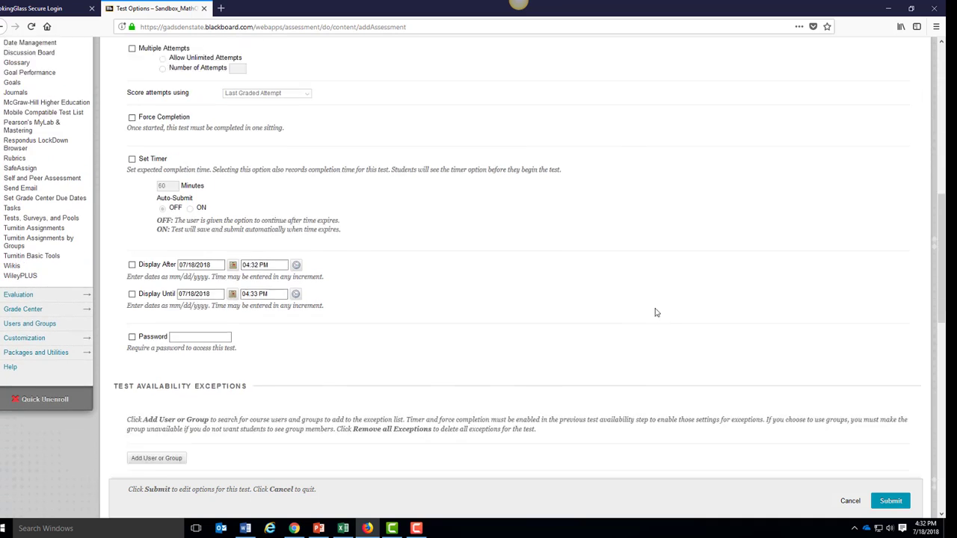
pyautogui.scroll(-8, 664, 294)
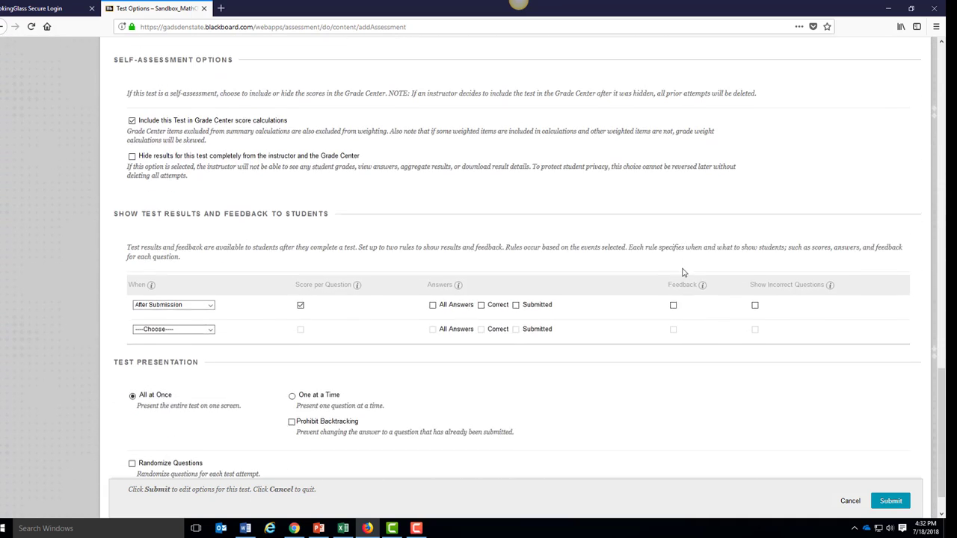
pyautogui.scroll(-1, 722, 336)
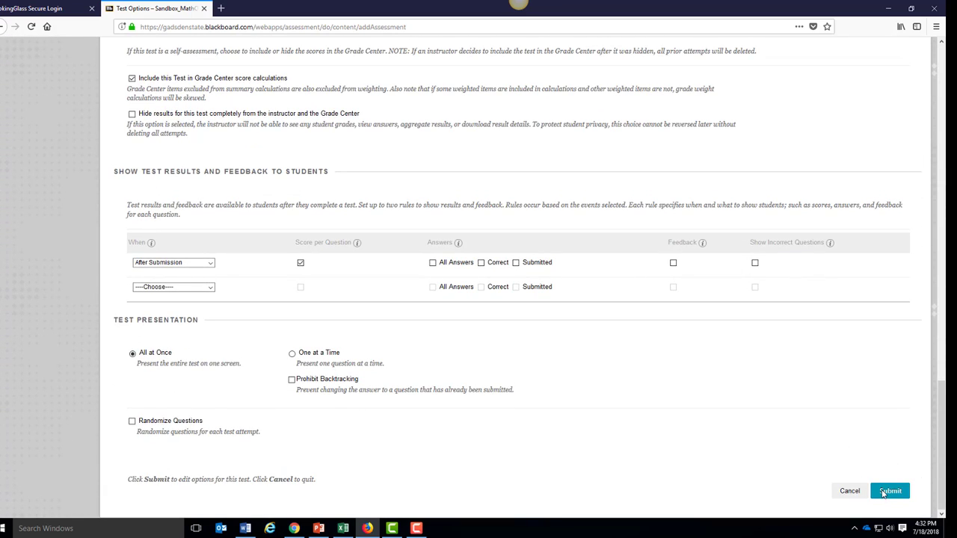
pyautogui.click(884, 493)
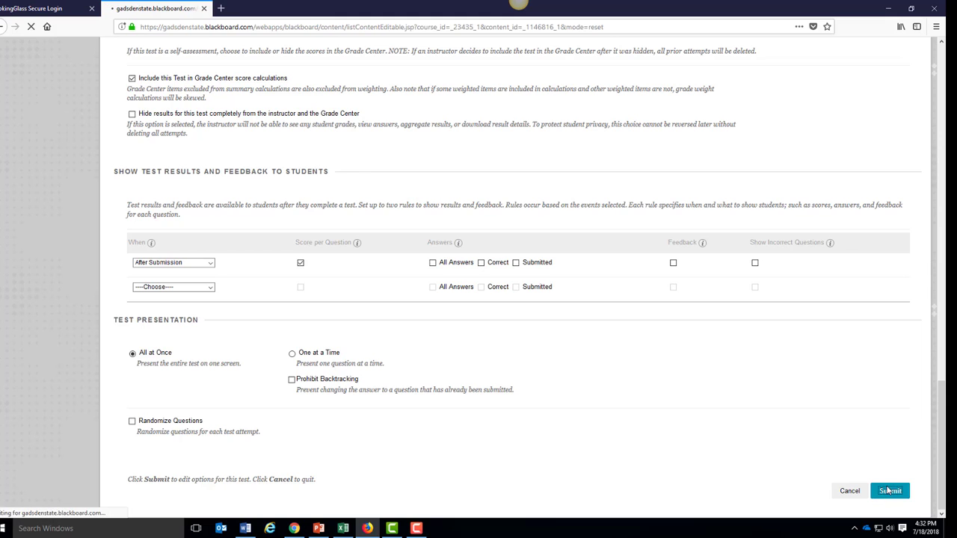